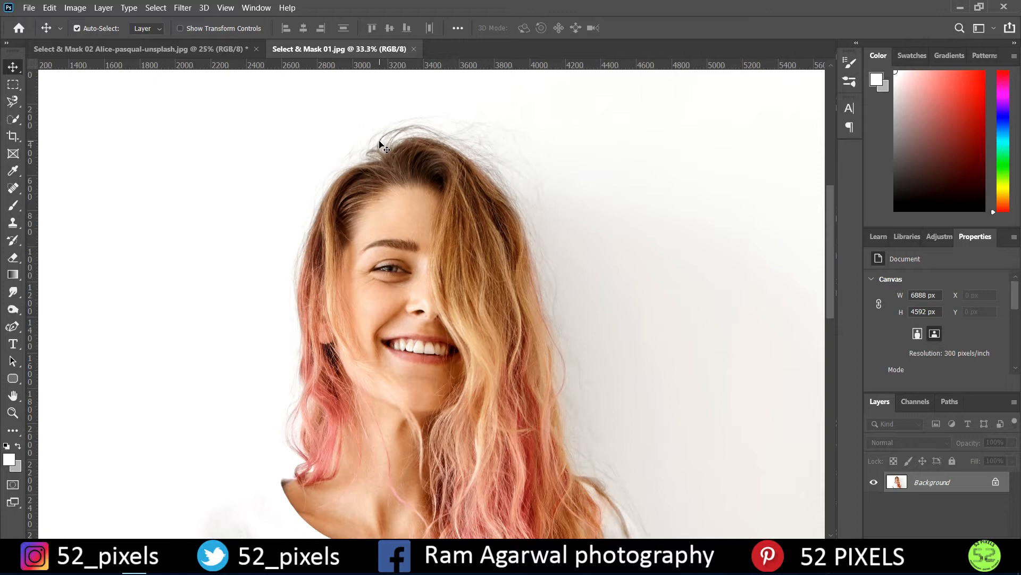
Examine the woman's hair and white shirt against the white backdrop, and view the brick-wall background photo.
scroll(354, 308, down, 5)
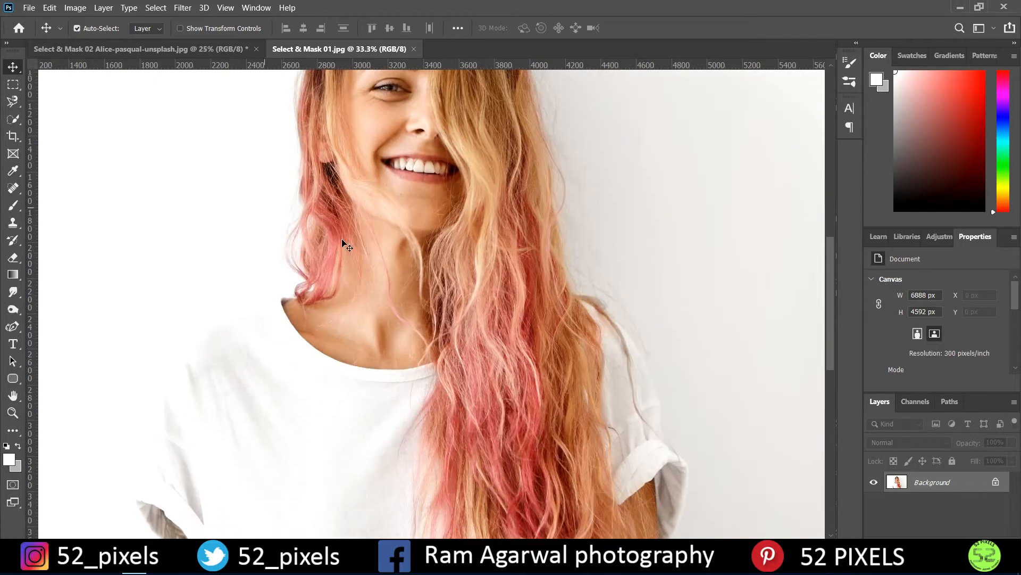
scroll(303, 262, down, 1)
scroll(303, 261, down, 1)
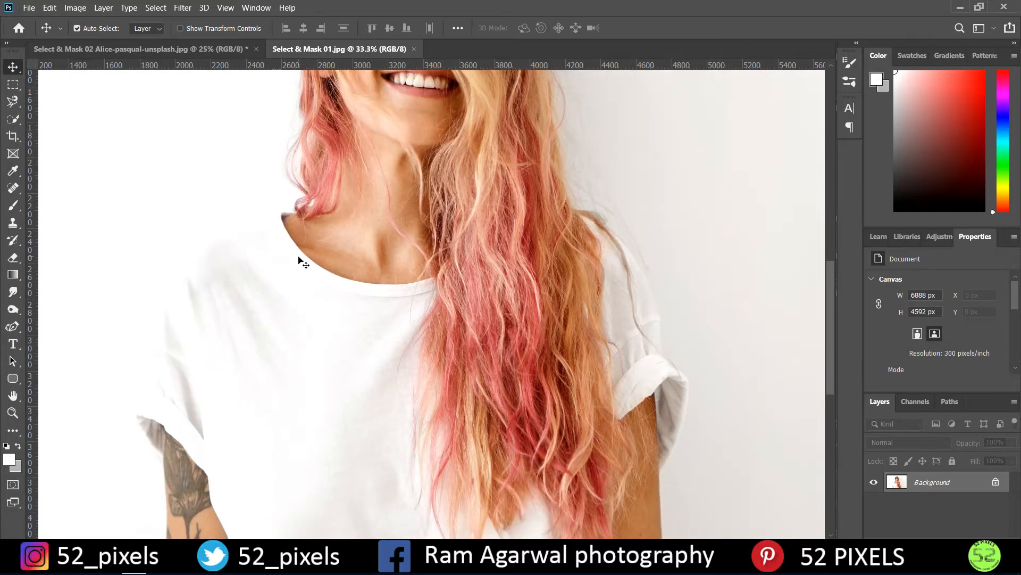
scroll(299, 260, up, 2)
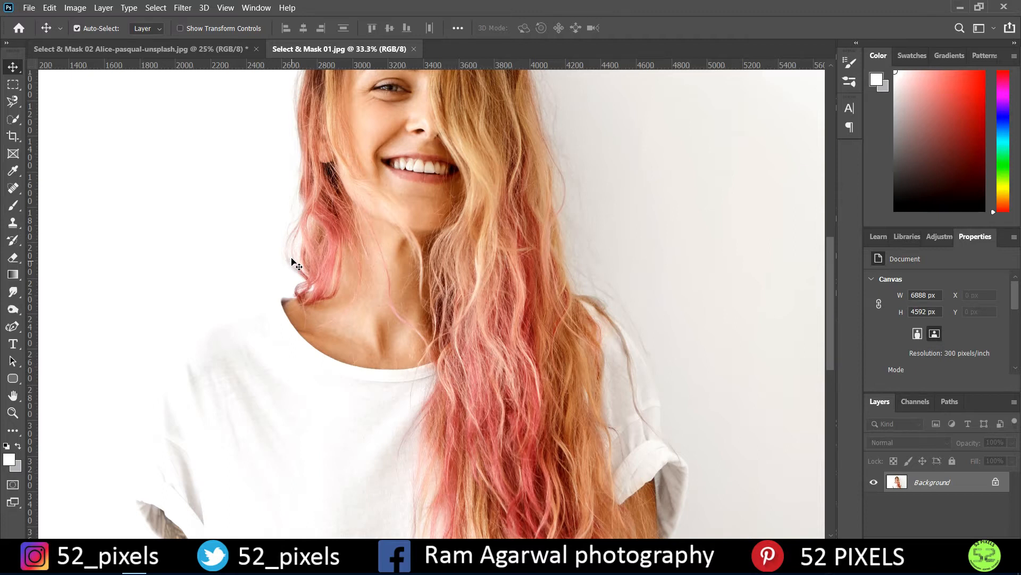
click(183, 51)
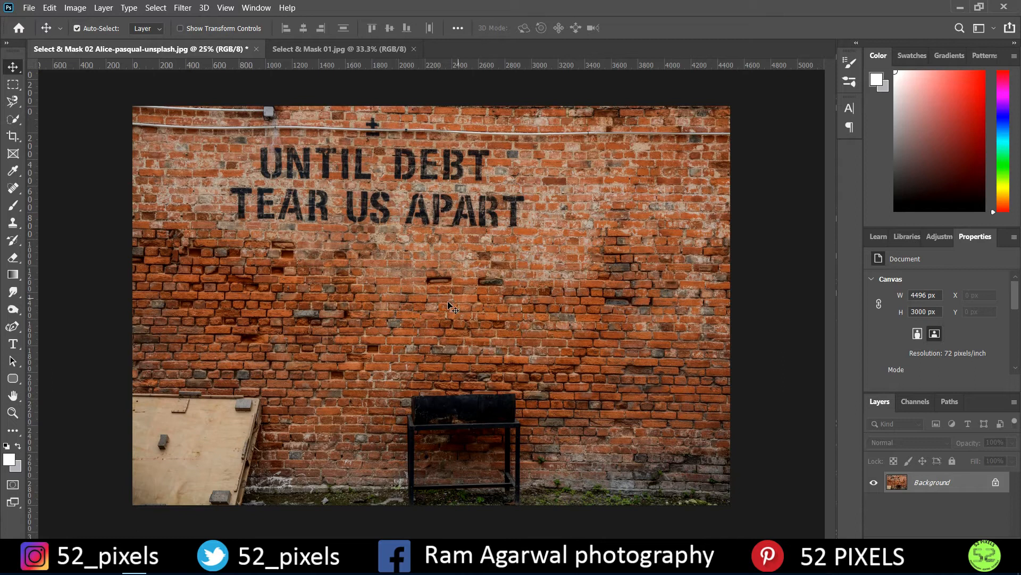
click(351, 50)
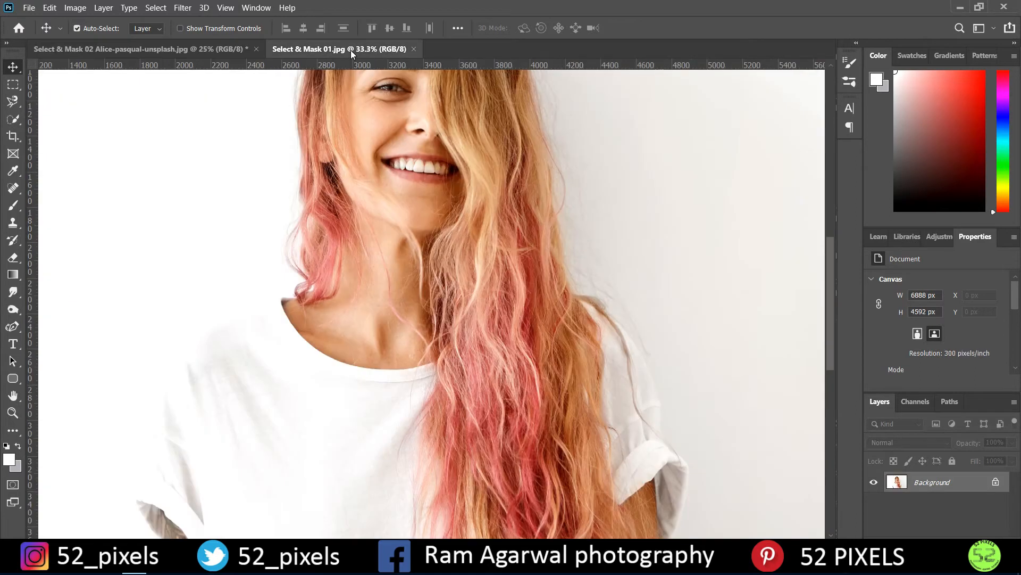
key(ctrl+0)
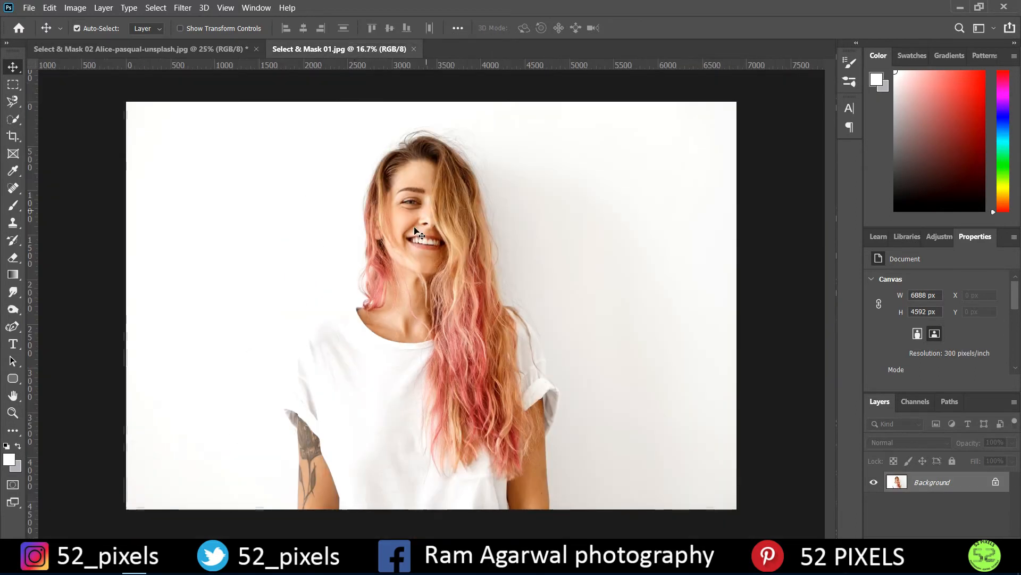
click(215, 49)
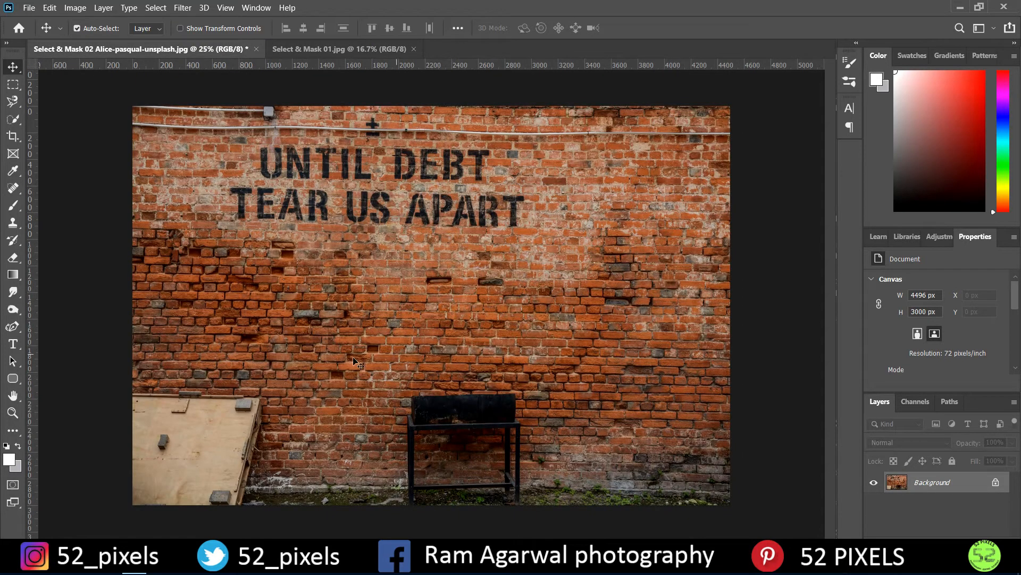
Inspect the portrait closely from the hair down to the shirt and tattooed arm, and compare it with the brick-wall photo.
click(319, 49)
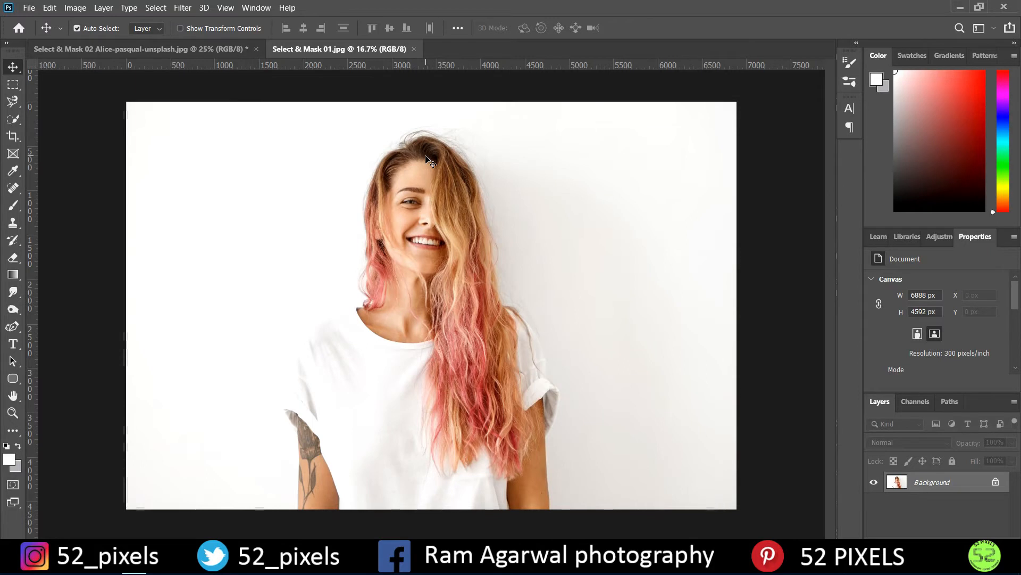
key(ctrl+plus)
key(ctrl+plus)
scroll(423, 159, up, 3)
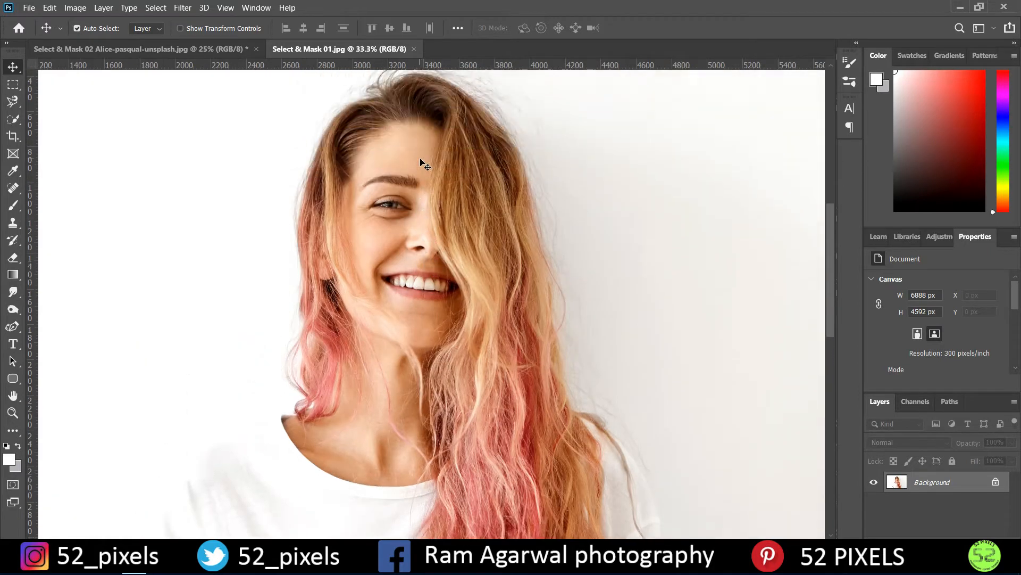
scroll(406, 212, down, 4)
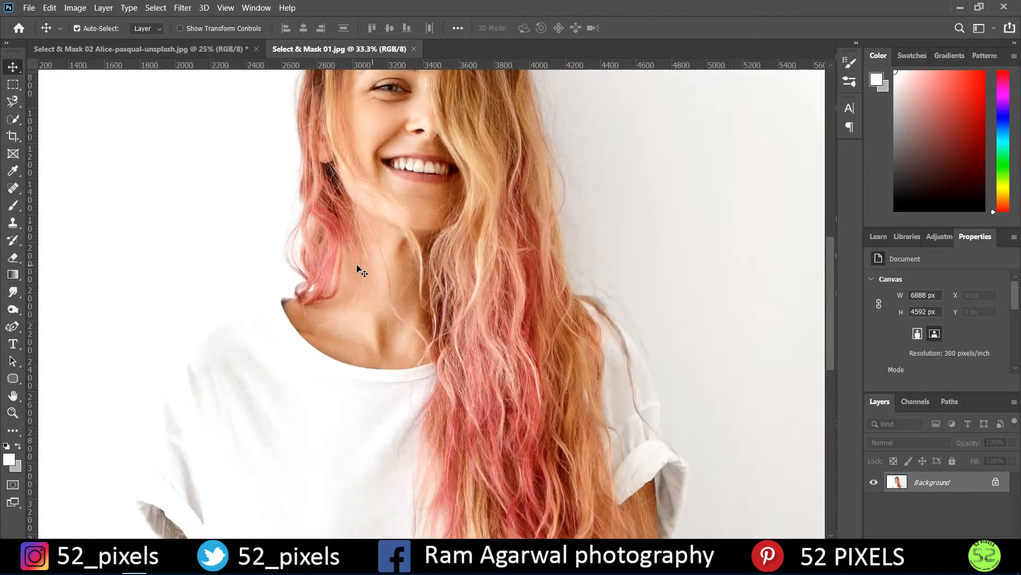
scroll(296, 260, down, 2)
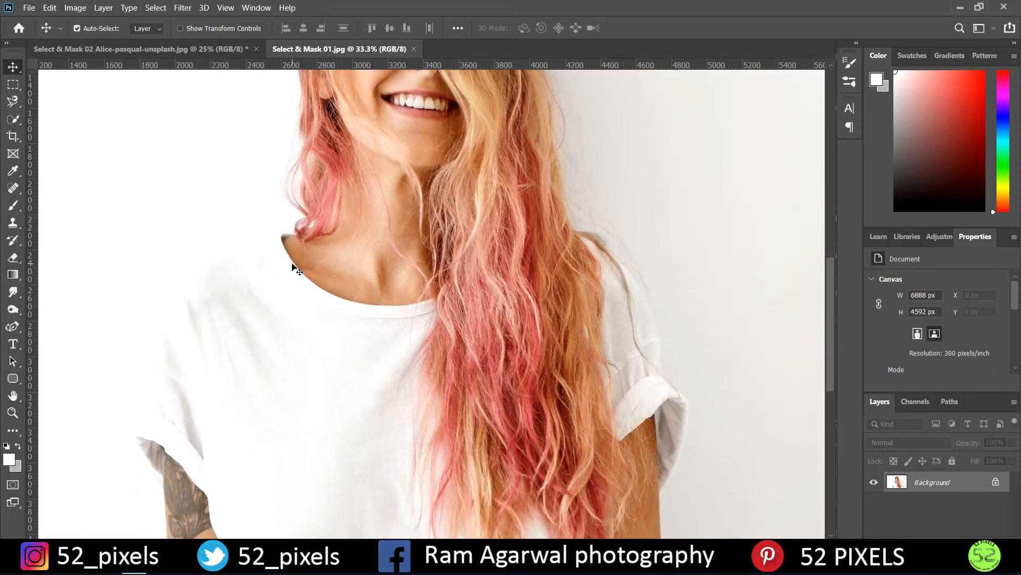
scroll(295, 266, down, 7)
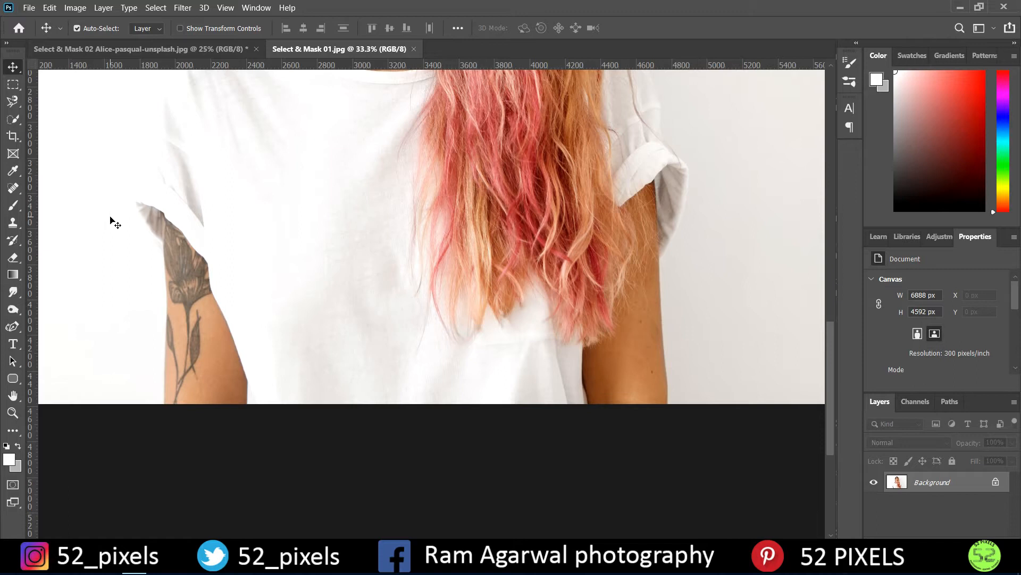
key(ctrl+minus)
key(ctrl+minus)
key(ctrl+minus)
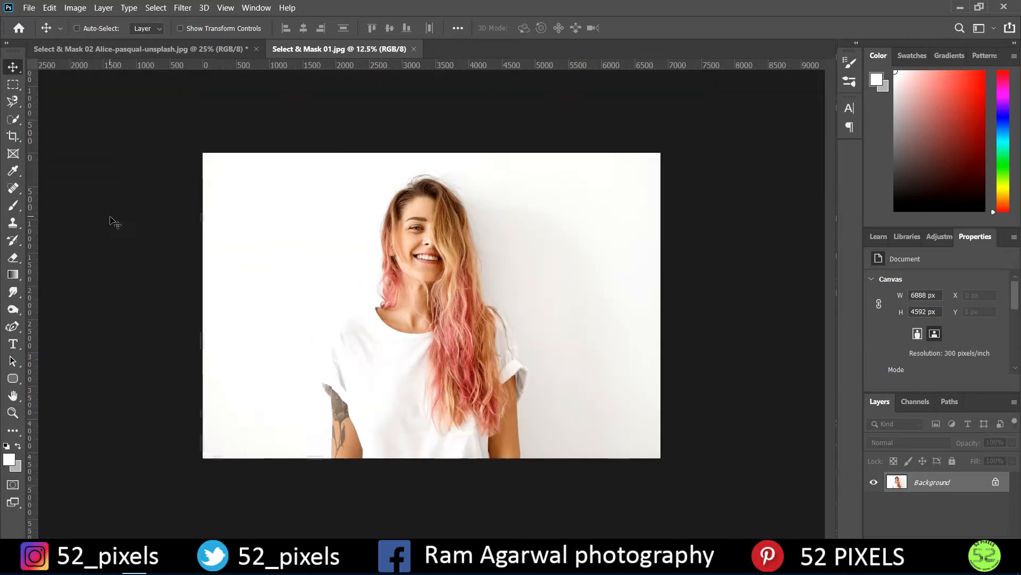
key(ctrl+plus)
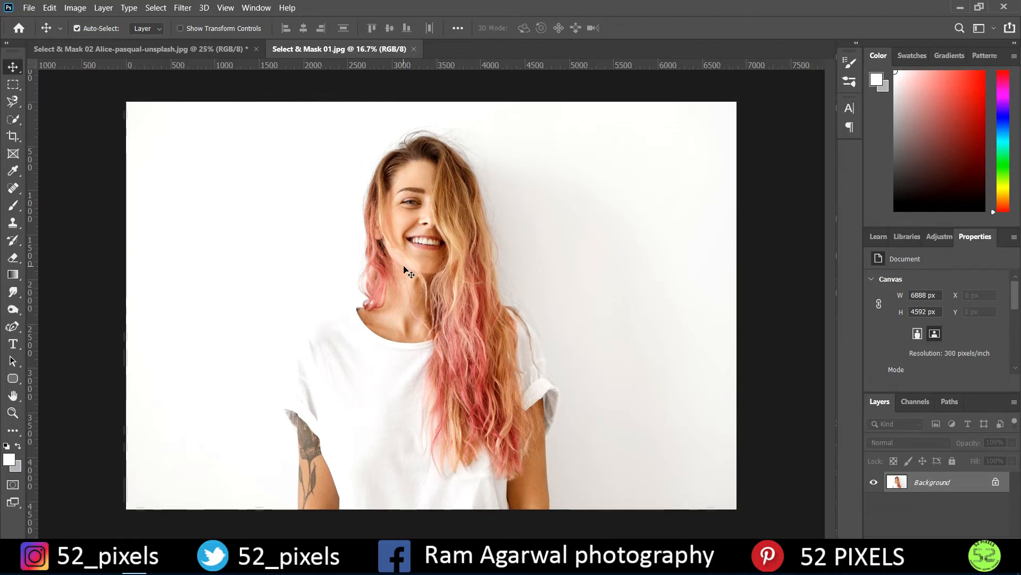
click(146, 49)
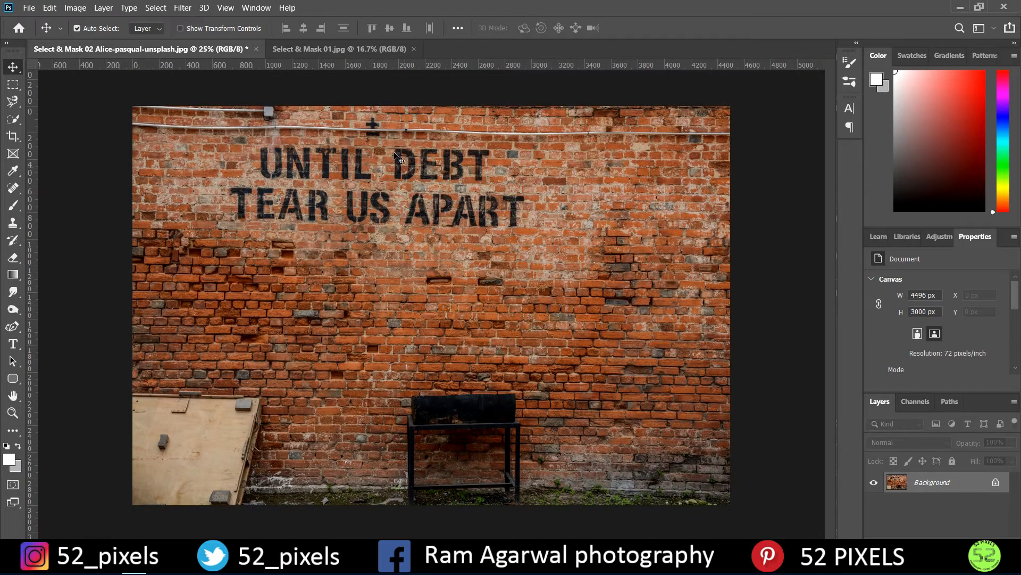
Return to Select & Mask 01.jpg and set up the Quick Selection tool with a 250 px brush.
click(345, 51)
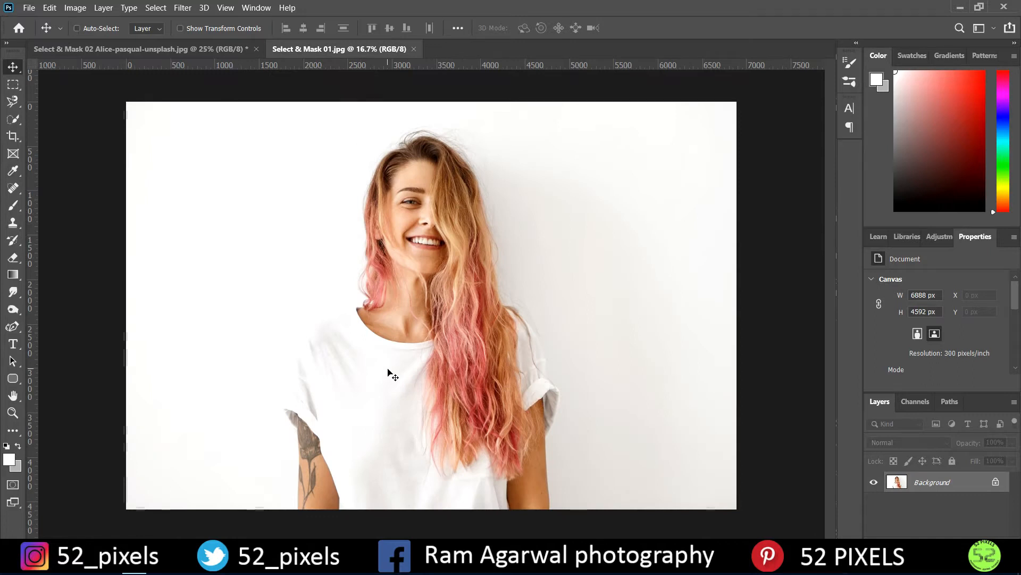
key(ctrl+plus)
key(ctrl+plus)
scroll(391, 372, up, 3)
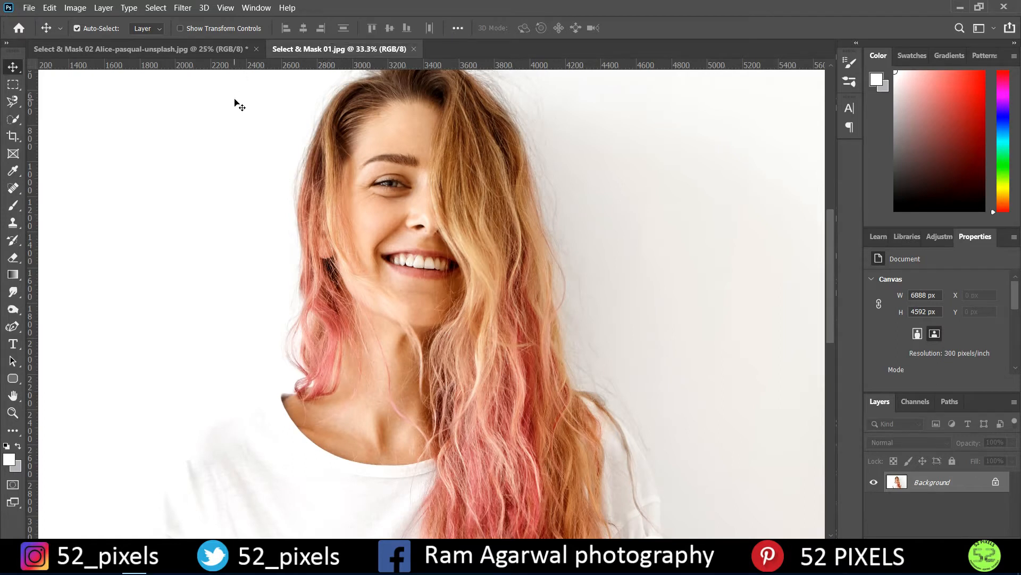
scroll(383, 246, up, 2)
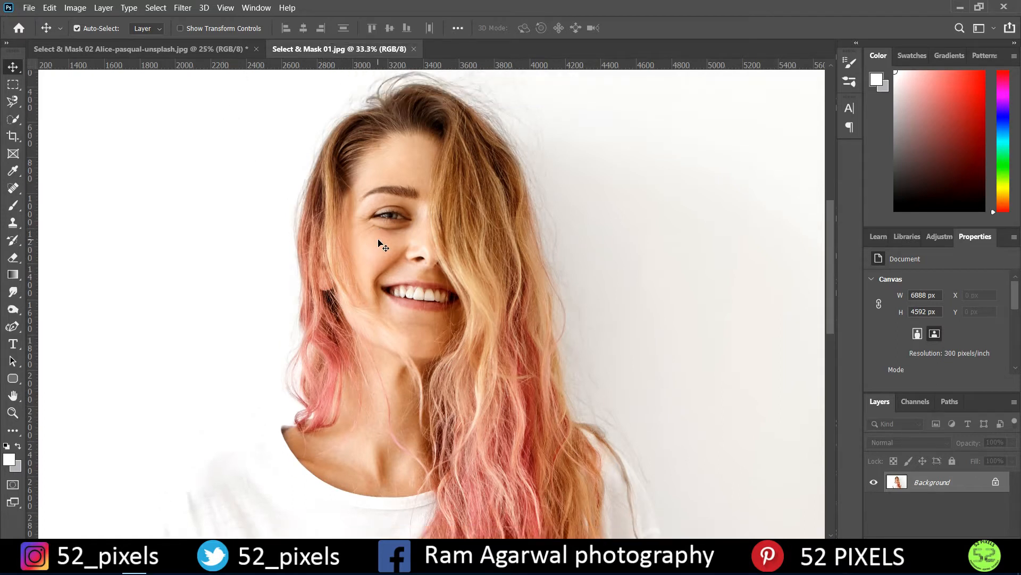
scroll(379, 239, up, 1)
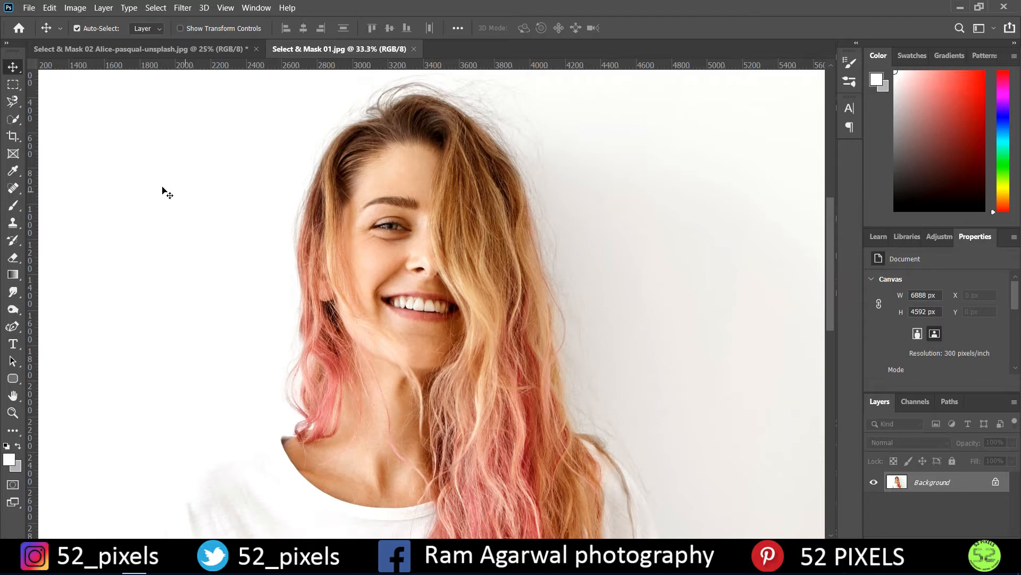
click(10, 121)
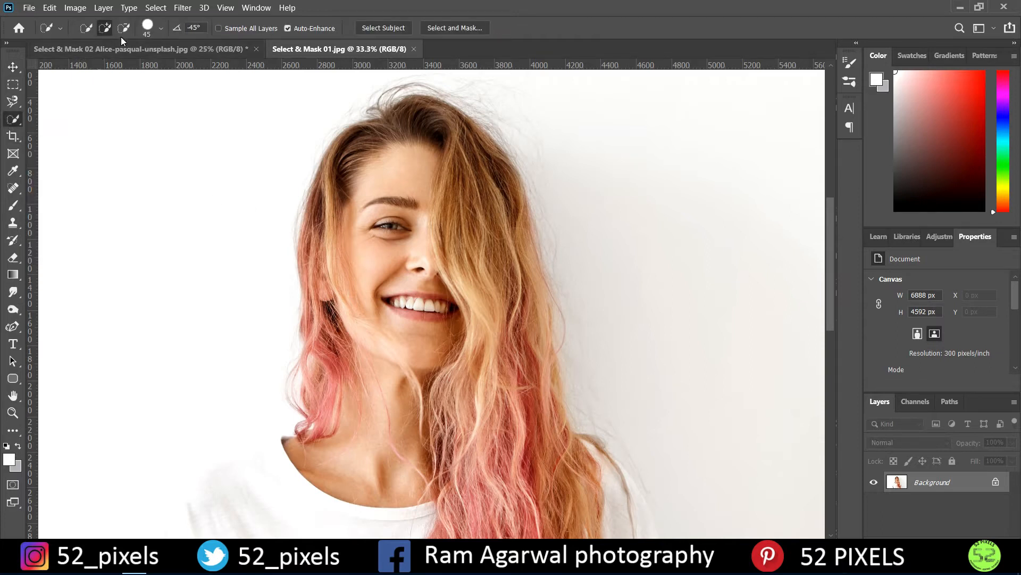
click(160, 29)
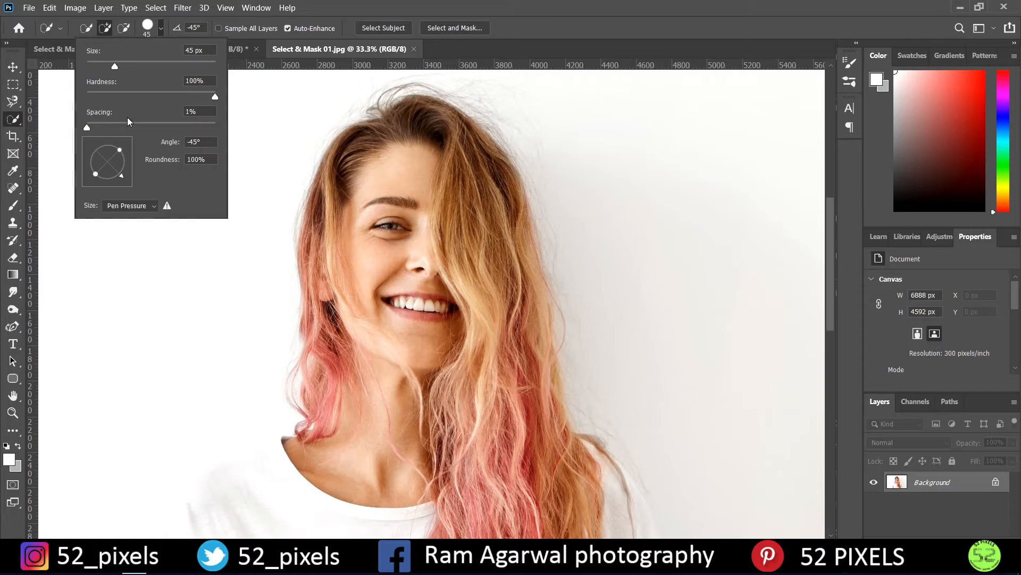
click(131, 66)
double_click(191, 50)
text(250)
key(Return)
Select the whole woman with Quick Selection strokes over her head, hair, shirt and arms, including the outer strands of her long hair.
scroll(307, 176, down, 2)
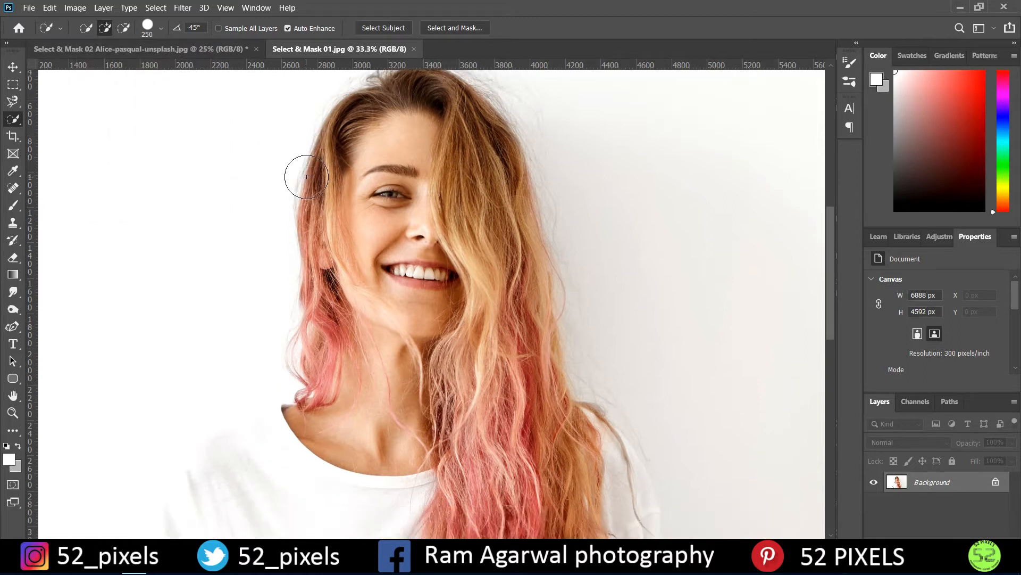
scroll(351, 217, up, 2)
key(ctrl+minus)
key(ctrl+minus)
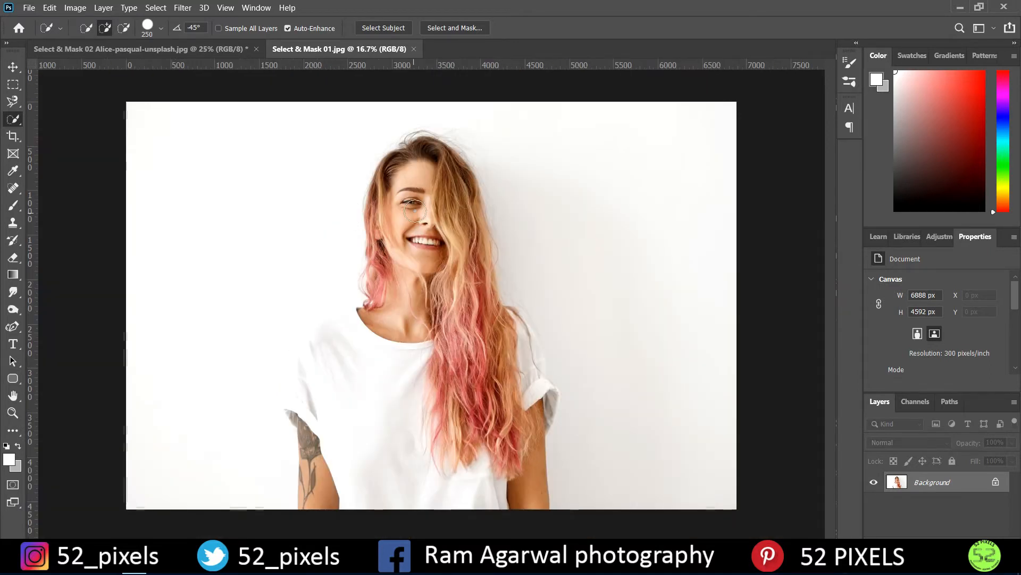
mouse_move(413, 175)
mouse_down()
mouse_move(428, 326)
mouse_move(410, 422)
mouse_move(413, 487)
mouse_move(416, 461)
mouse_move(355, 323)
mouse_move(318, 339)
mouse_move(306, 371)
mouse_move(302, 408)
mouse_move(326, 440)
mouse_move(325, 489)
mouse_move(411, 495)
mouse_move(455, 384)
mouse_move(465, 256)
mouse_move(502, 479)
mouse_move(507, 399)
mouse_move(524, 391)
mouse_move(542, 405)
mouse_move(520, 335)
mouse_up()
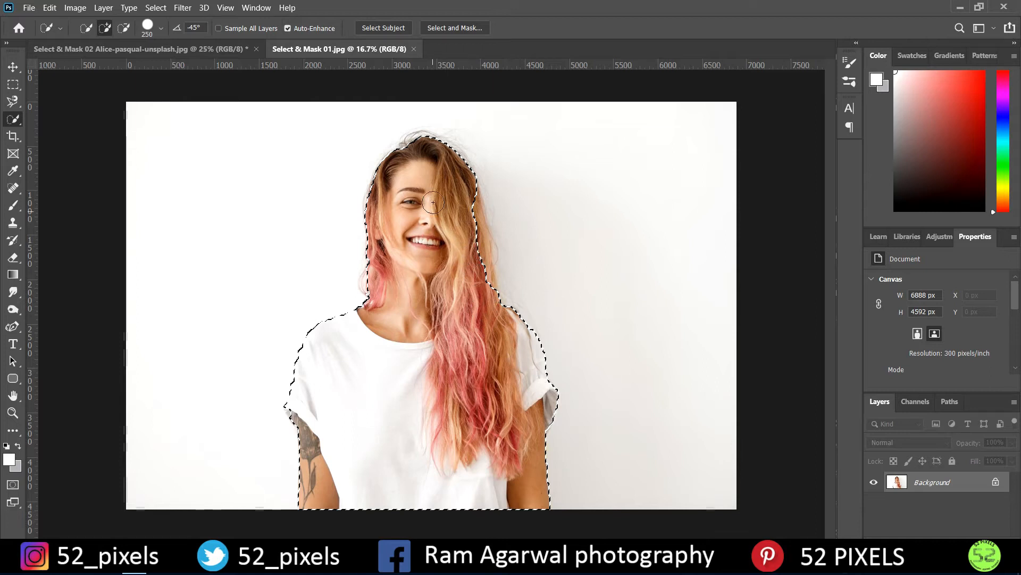
drag(469, 204, 476, 241)
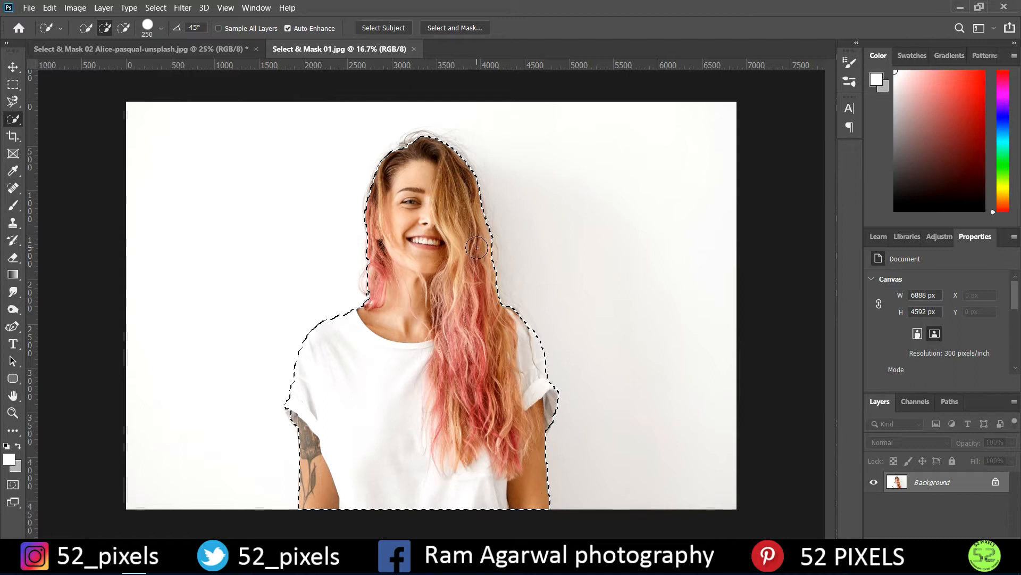
key(ctrl+alt+r)
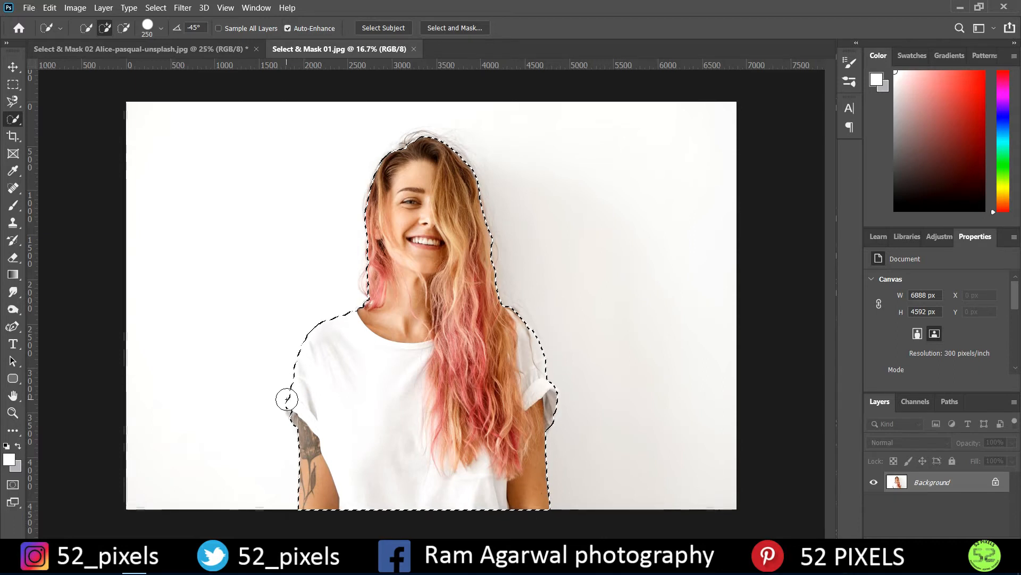
Add the white shirt's faint shoulder and sleeve edge above the tattooed arm to the selection.
key(ctrl+plus)
key(ctrl+plus)
key(ctrl+plus)
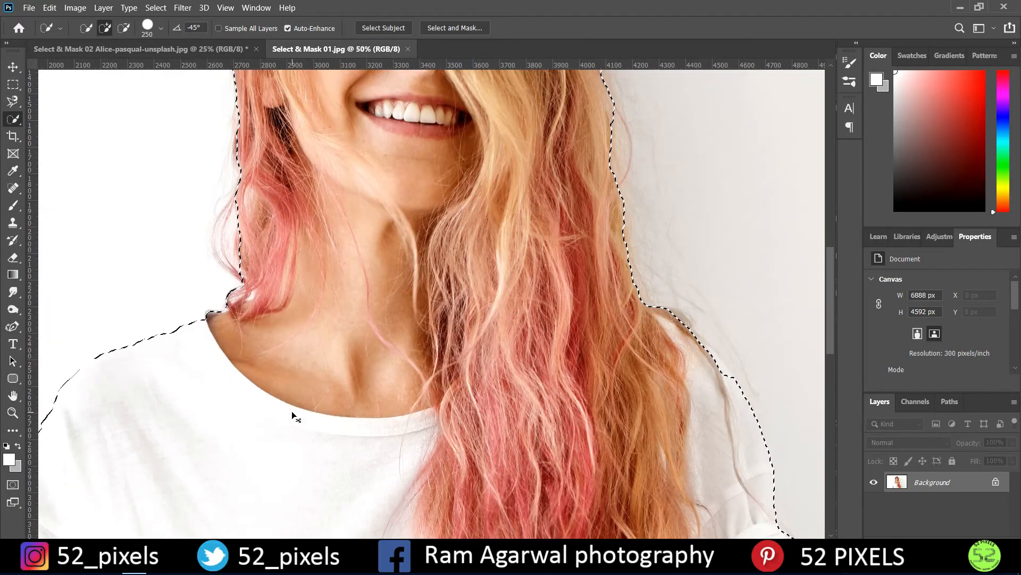
scroll(409, 451, left, 10)
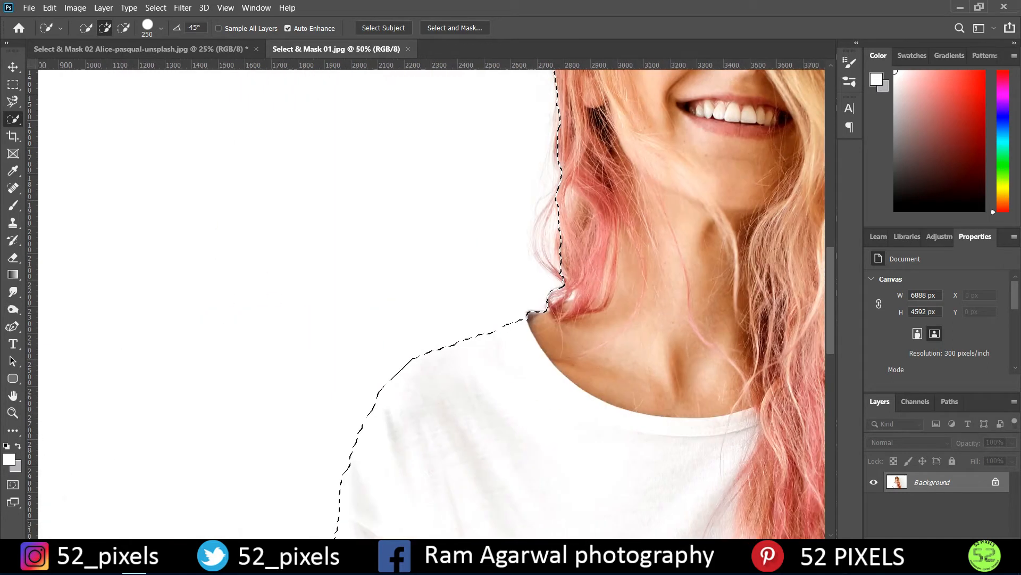
scroll(408, 451, down, 5)
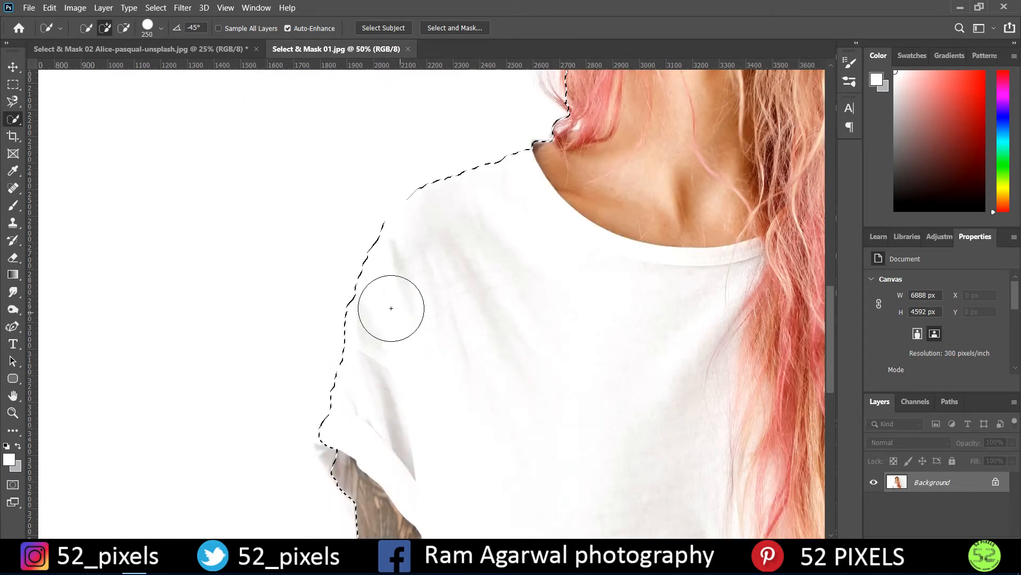
mouse_move(404, 259)
mouse_down()
mouse_move(361, 330)
mouse_move(384, 305)
mouse_move(392, 255)
mouse_up()
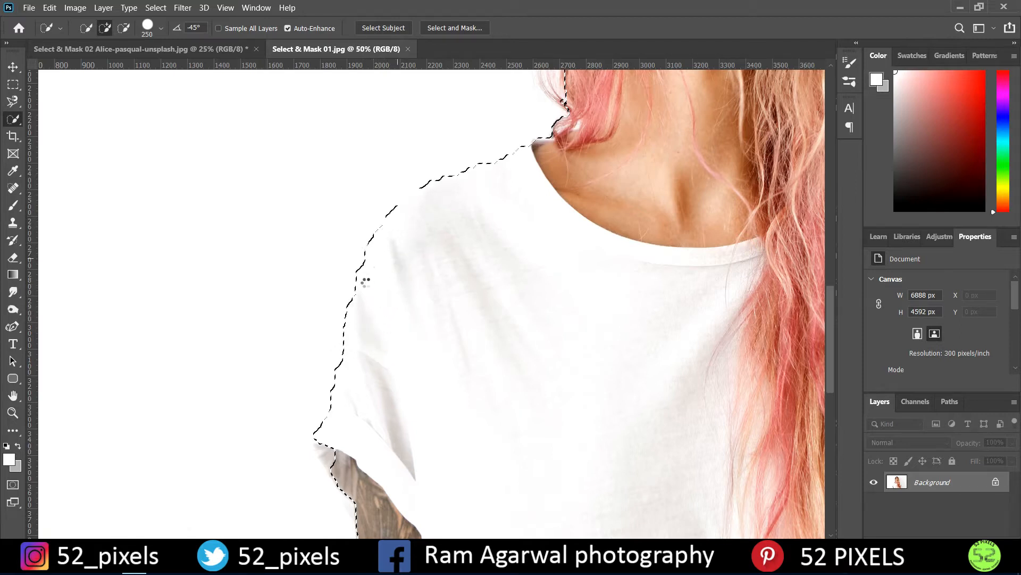
click(356, 296)
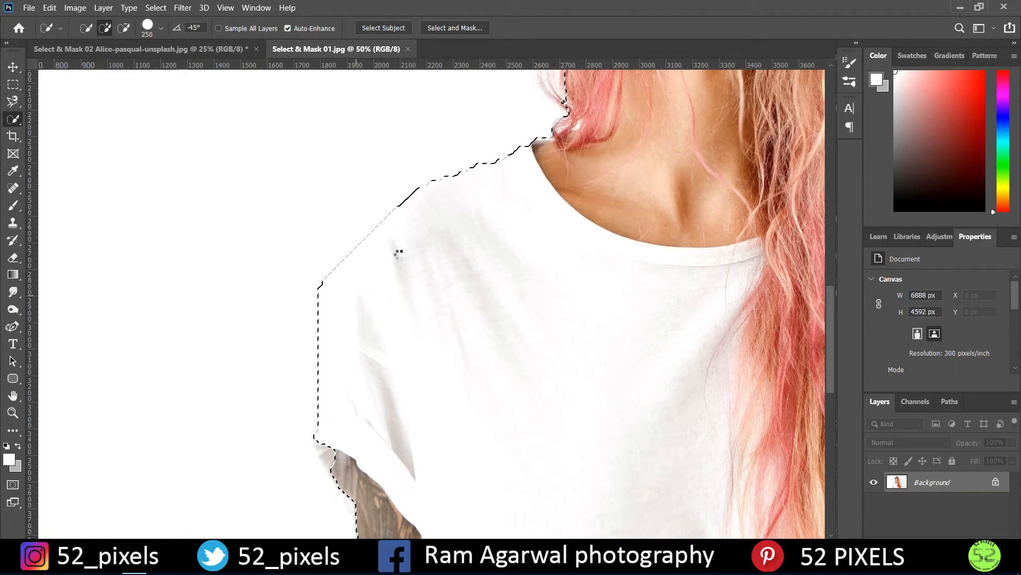
Add the shaded sleeve opening and upper edge of the tattooed arm to the selection.
click(361, 449)
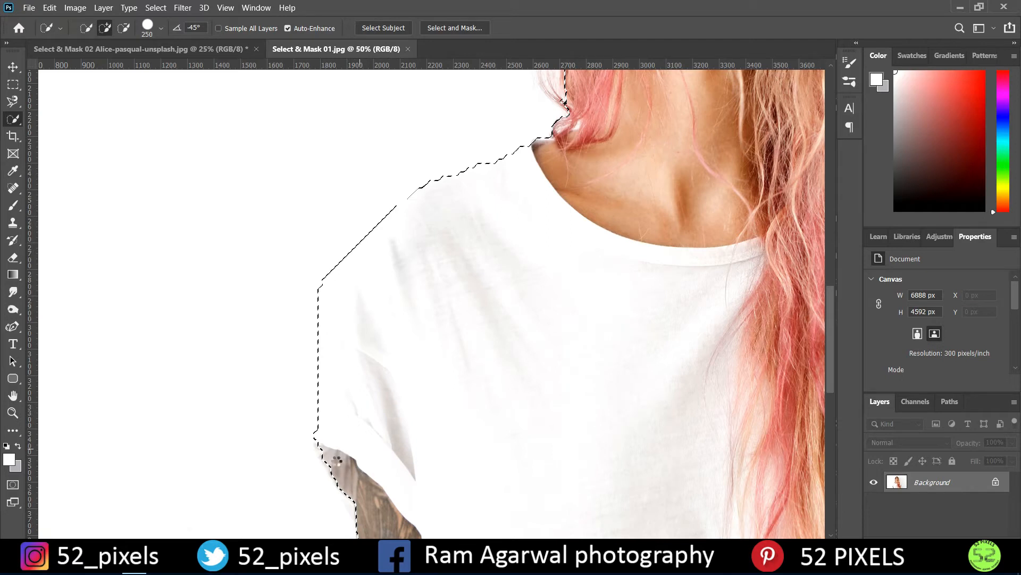
scroll(418, 470, down, 1)
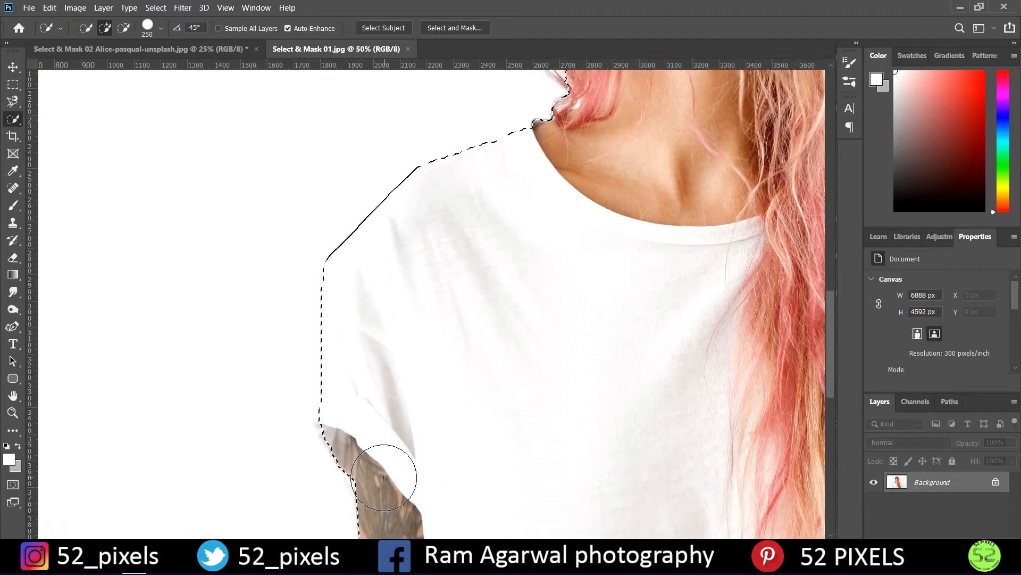
click(367, 467)
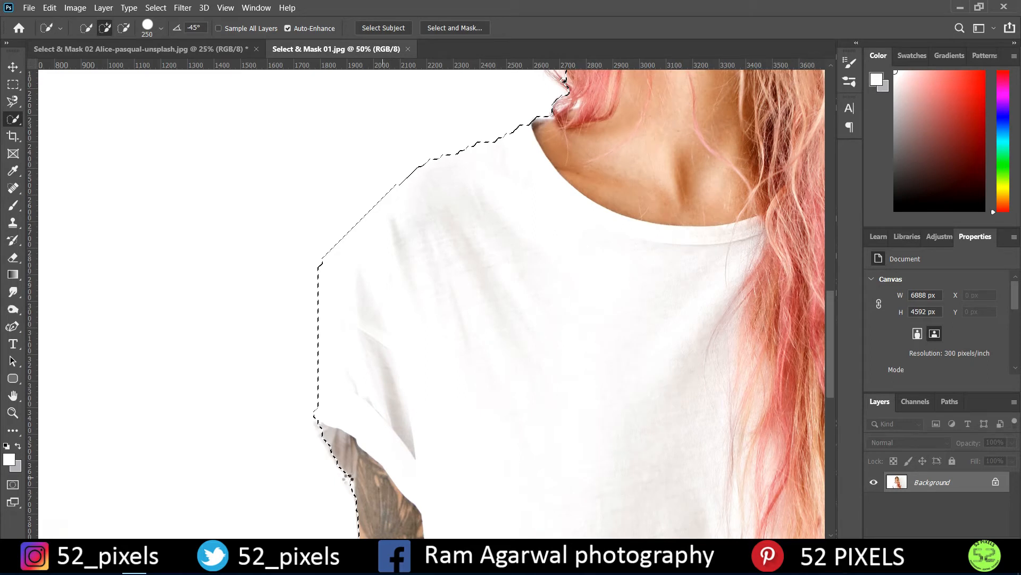
Reduce the Quick Selection brush size to 60 px for fine work along the tattooed arm's edge.
key(bracketleft)
key(bracketleft)
key(bracketleft)
key(bracketleft)
key(bracketleft)
key(bracketleft)
key(bracketleft)
key(bracketleft)
key(bracketleft)
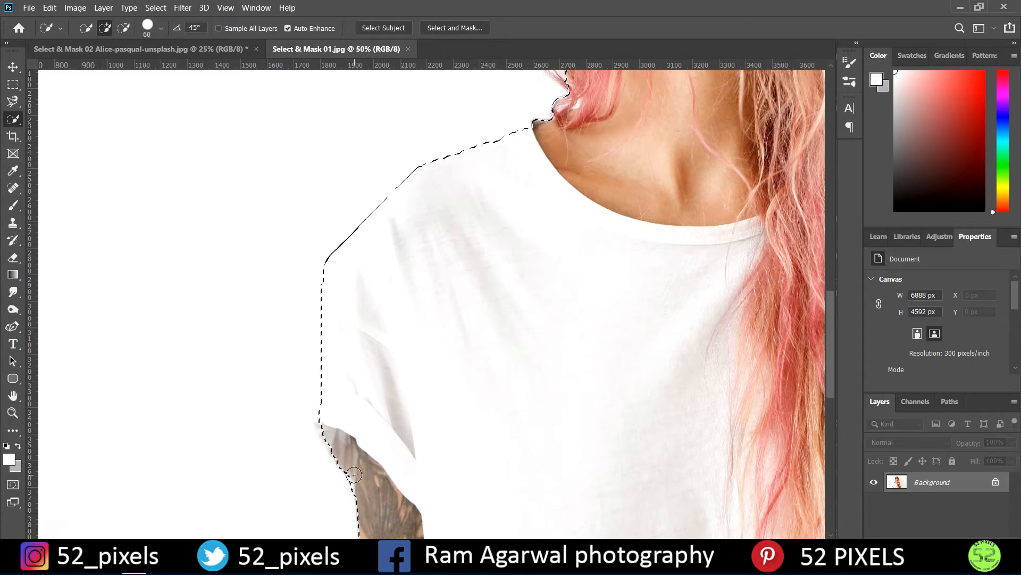
Refine the Quick Selection edge around the white sleeve and upper tattooed arm, removing the excess white backdrop from the selection.
mouse_move(353, 474)
mouse_down()
mouse_move(353, 484)
mouse_move(314, 417)
mouse_move(335, 385)
mouse_up()
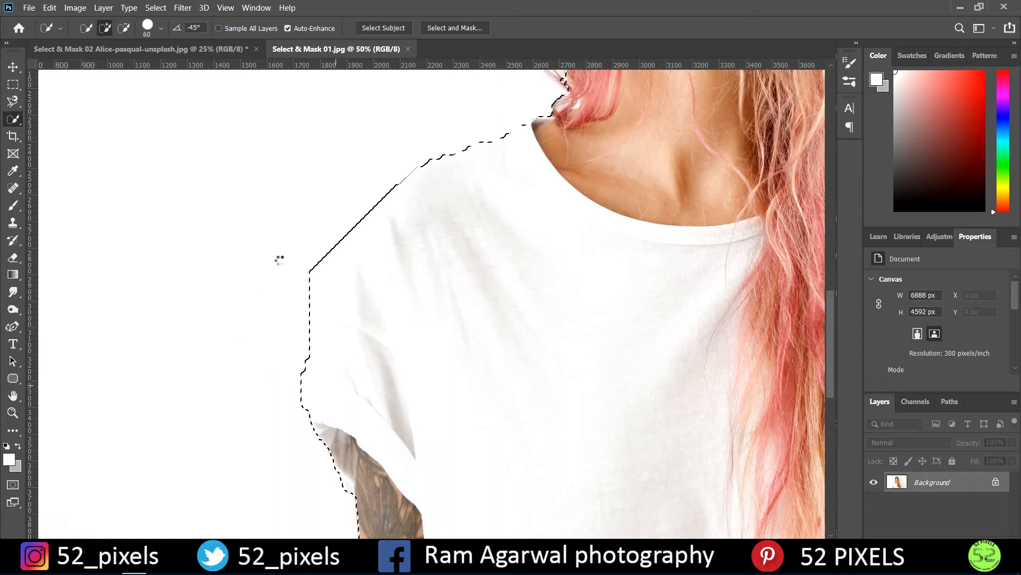
mouse_move(315, 385)
mouse_down()
mouse_move(324, 481)
mouse_move(302, 487)
mouse_up()
scroll(335, 319, down, 5)
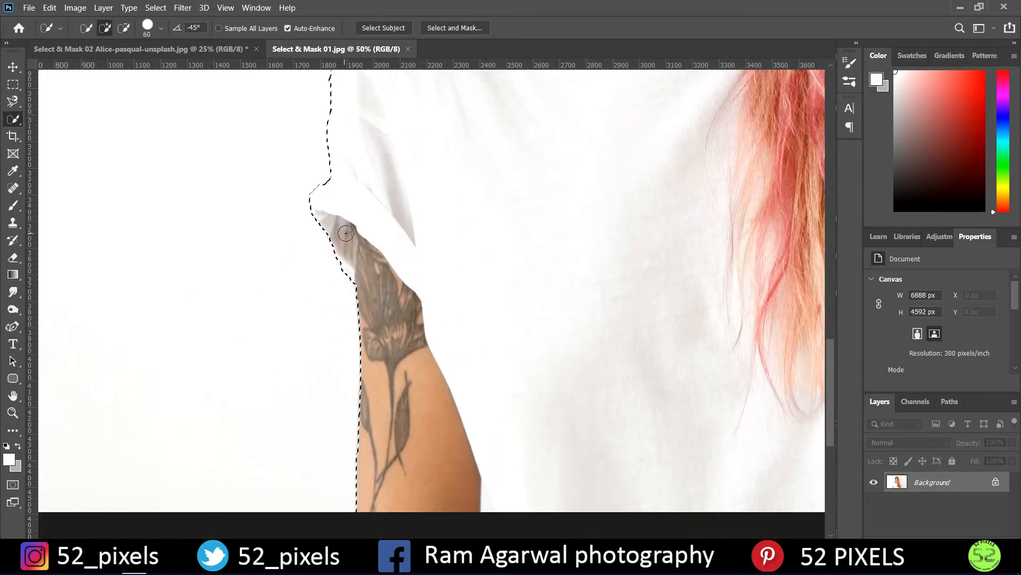
key(alt)
drag(324, 280, 342, 283)
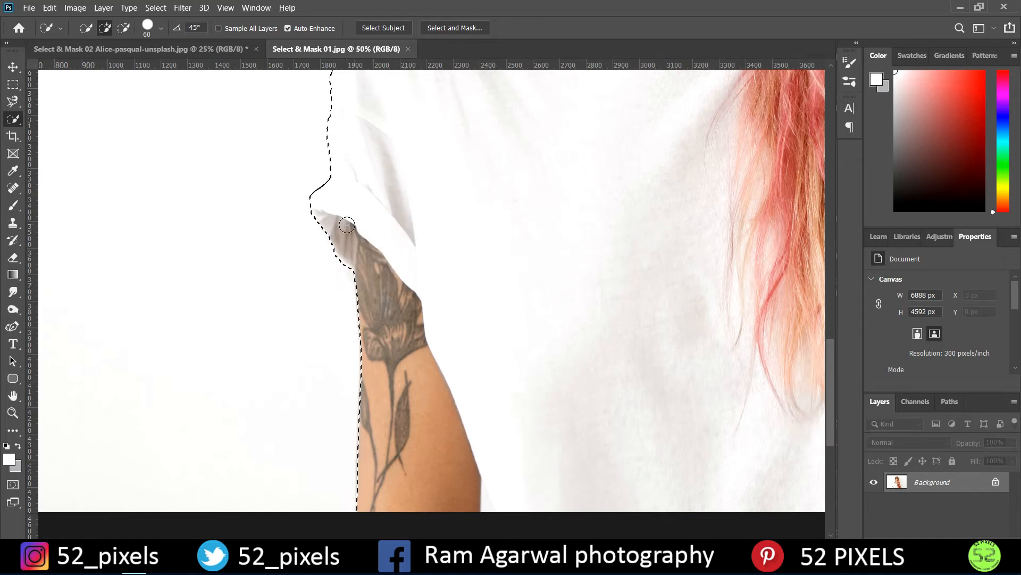
Inspect the selection outline along both arms, the shoulder and the long hair, finishing with the whole image in view.
scroll(538, 356, down, 2)
key(ctrl+minus)
key(ctrl+minus)
scroll(543, 425, up, 1)
key(ctrl+plus)
key(ctrl+plus)
scroll(585, 341, right, 5)
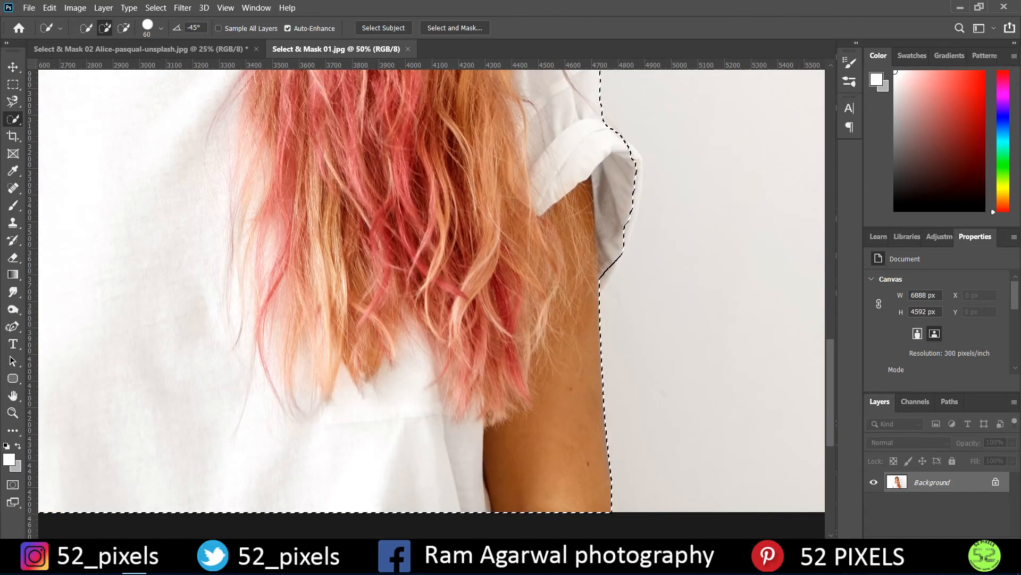
scroll(585, 183, up, 5)
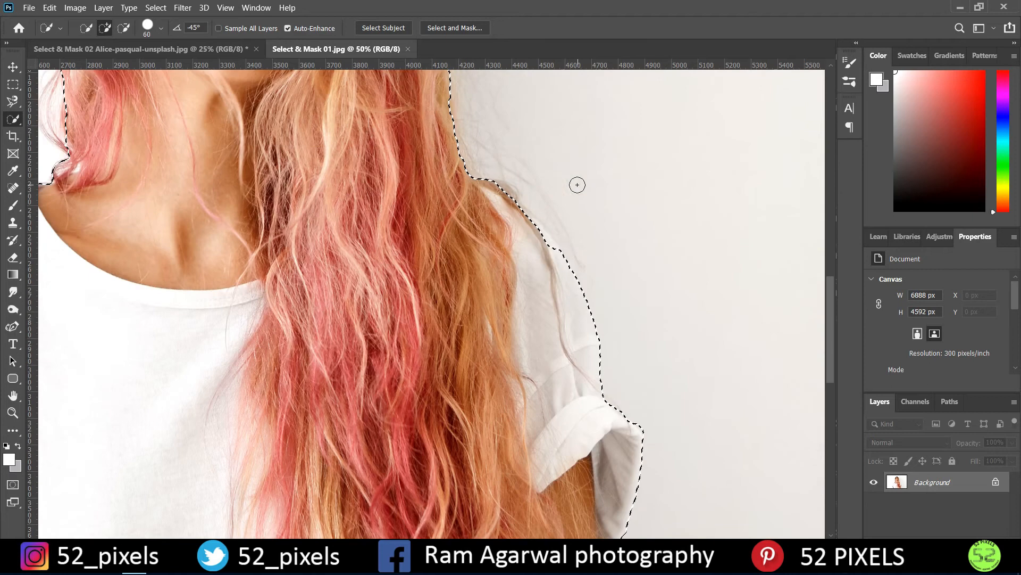
scroll(508, 210, up, 6)
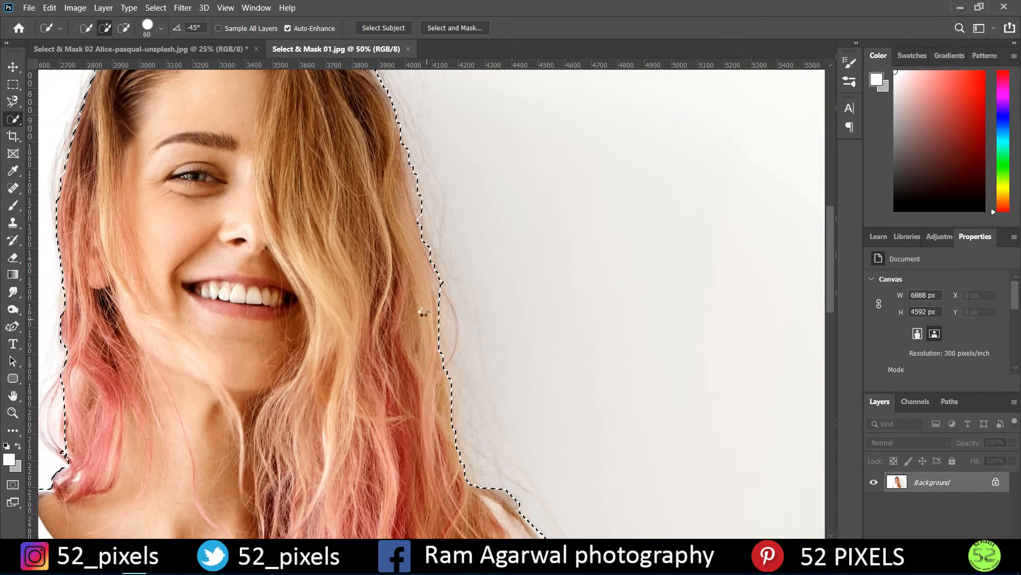
scroll(452, 343, up, 1)
key(ctrl+minus)
key(ctrl+minus)
key(ctrl+minus)
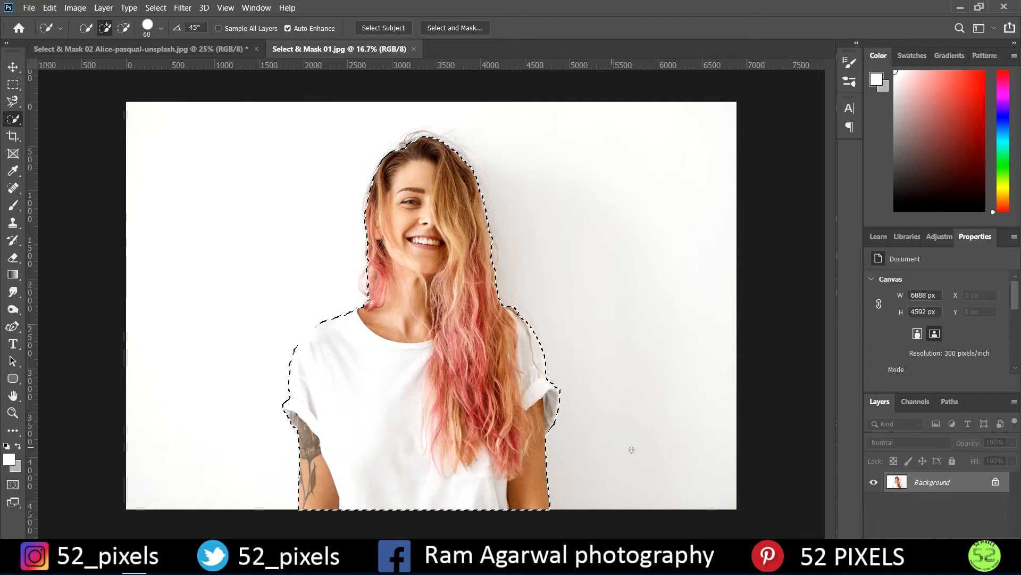
Add a layer mask from the selection to hide the white backdrop, and bring the mask's Refine options into view.
click(927, 543)
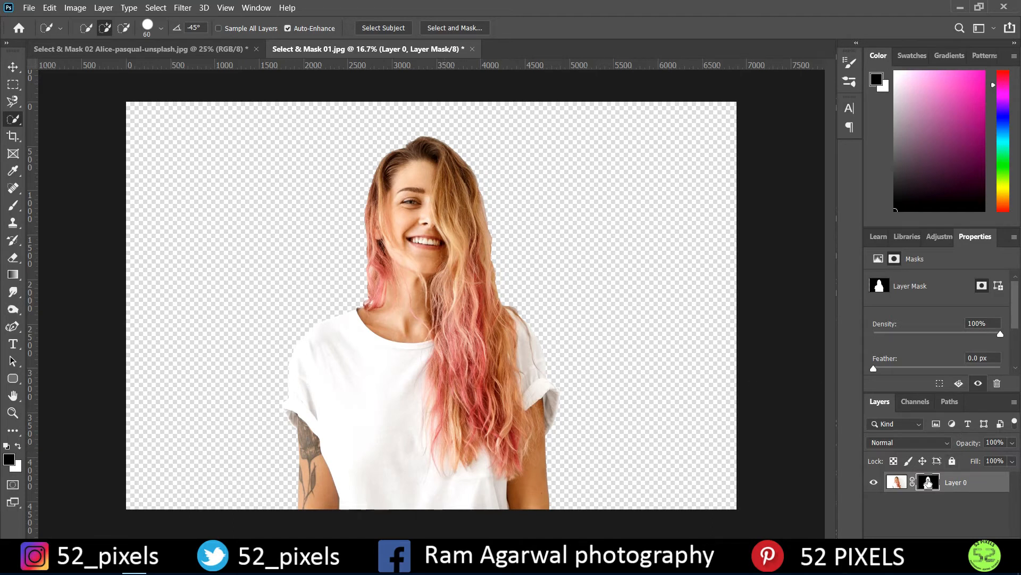
scroll(901, 318, down, 4)
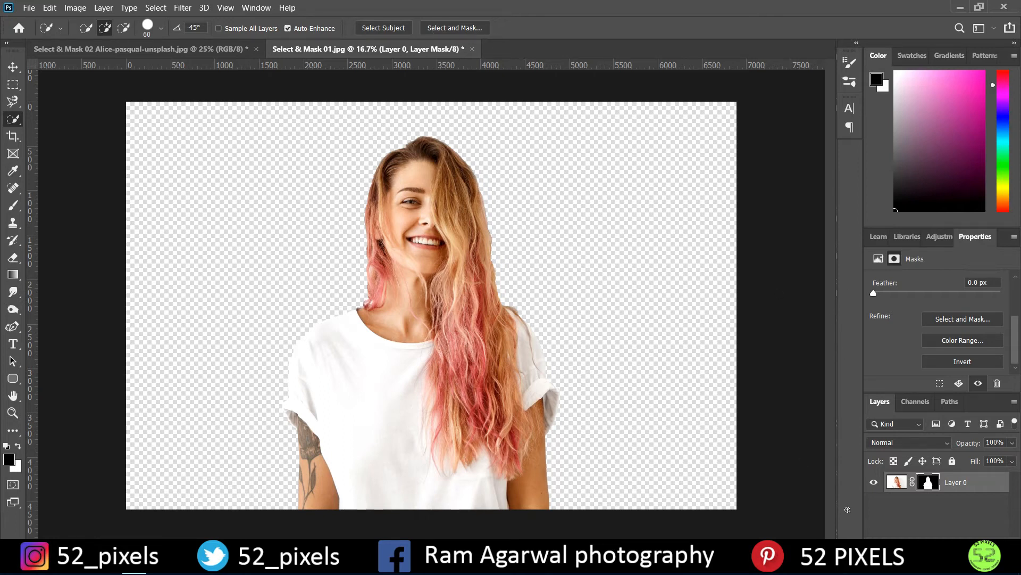
Examine the properties of Layer 0's image content, and return to its layer mask's Refine options for comparison.
click(897, 483)
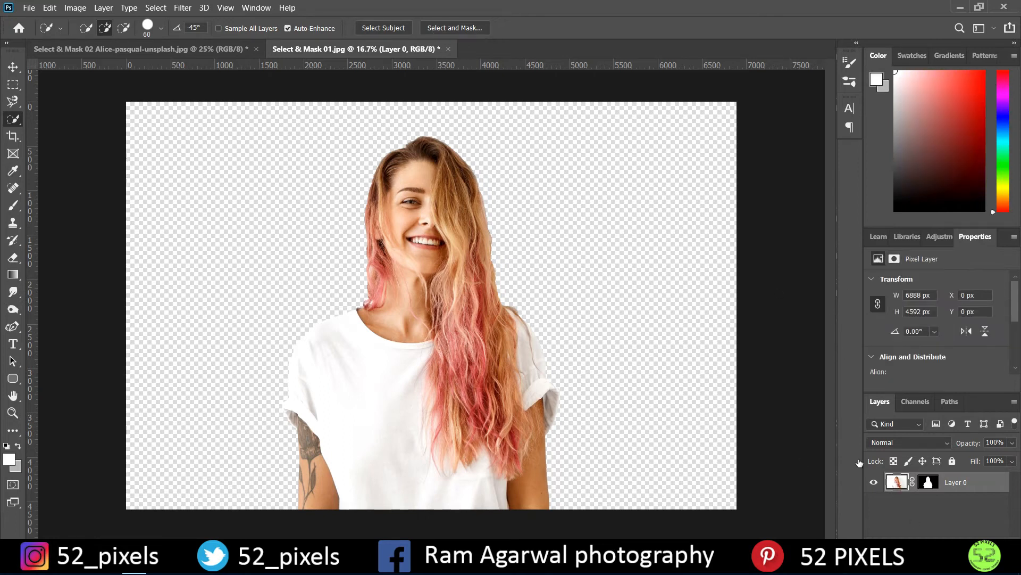
scroll(960, 356, down, 3)
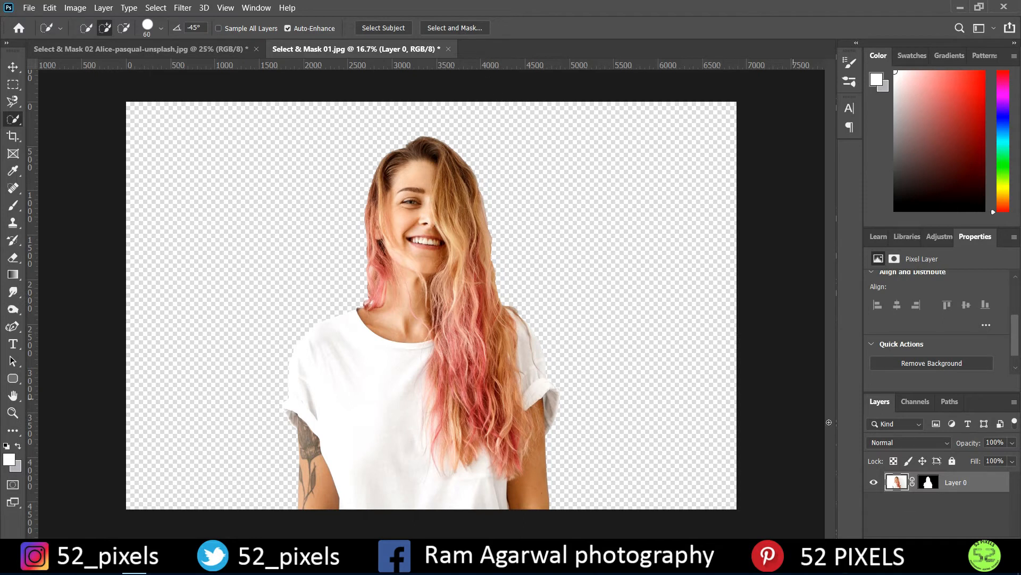
click(928, 482)
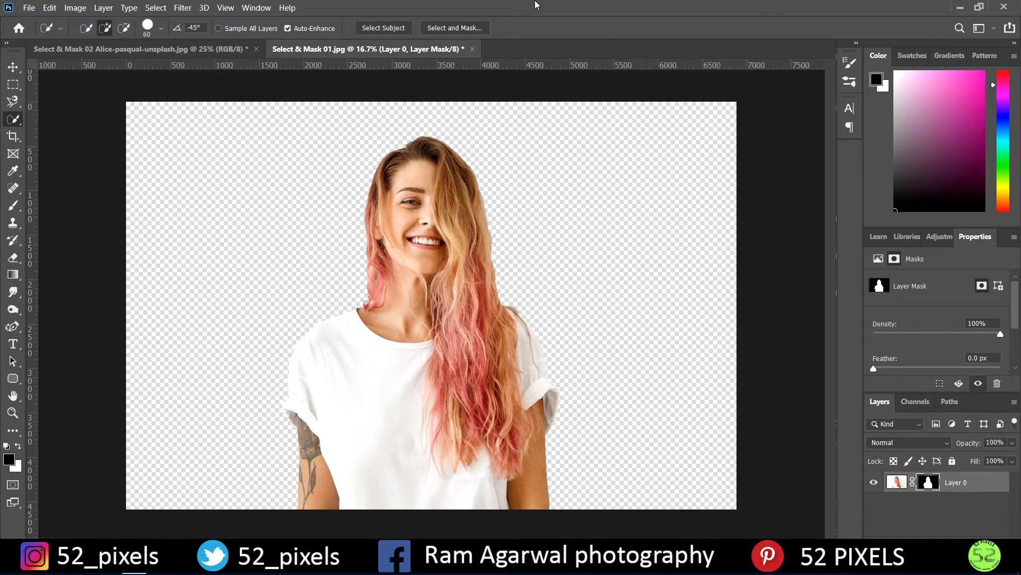
scroll(917, 287, down, 3)
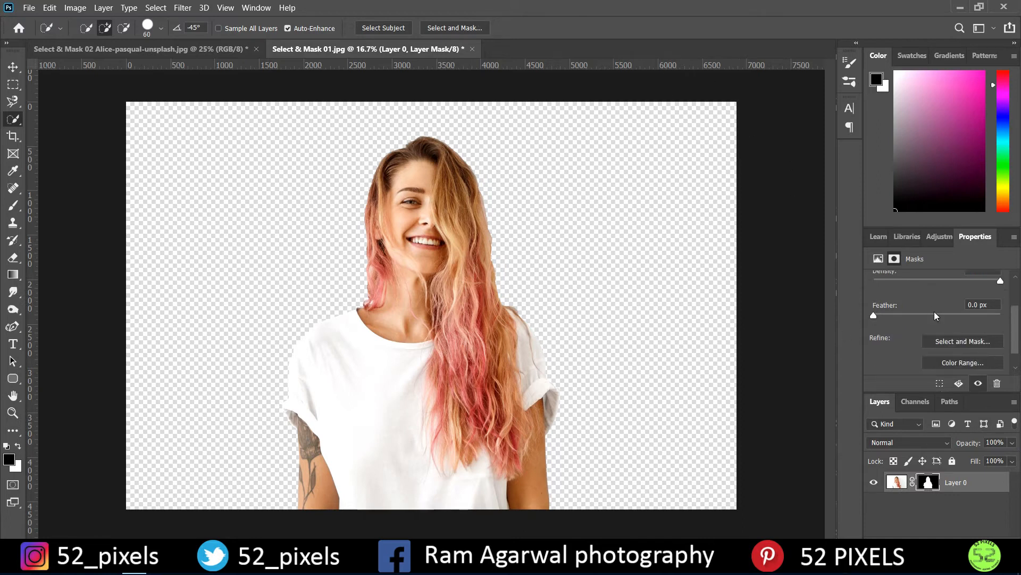